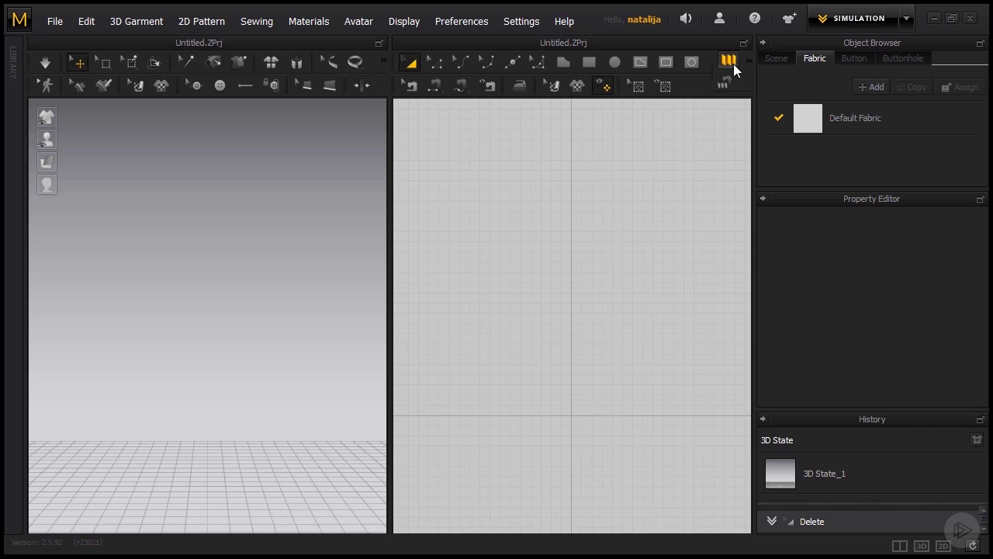
# - Draw a rectangular pattern about 1605 mm wide and 989 mm high in the 2D pattern area
pyautogui.click(730, 65)
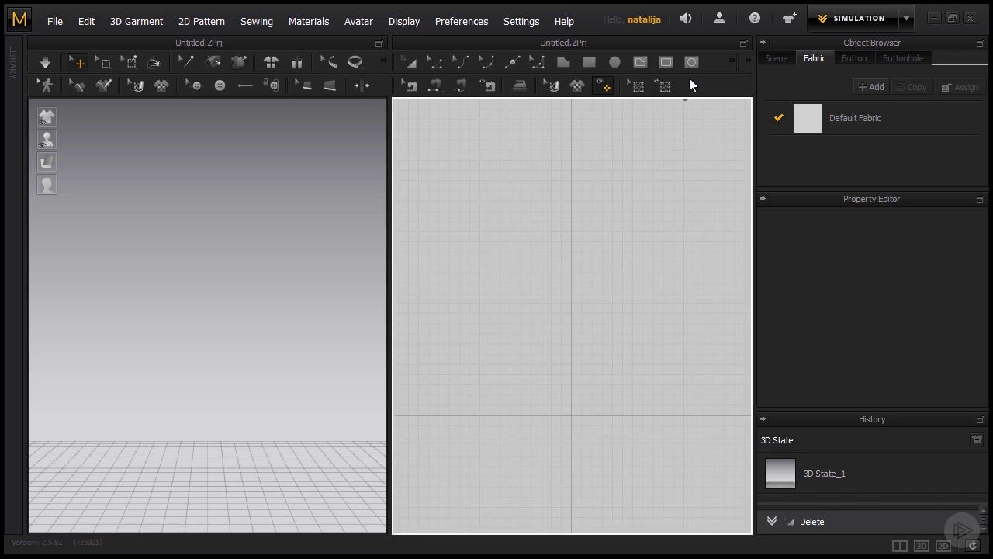
pyautogui.click(591, 63)
pyautogui.moveTo(649, 258); pyautogui.dragTo(486, 360)
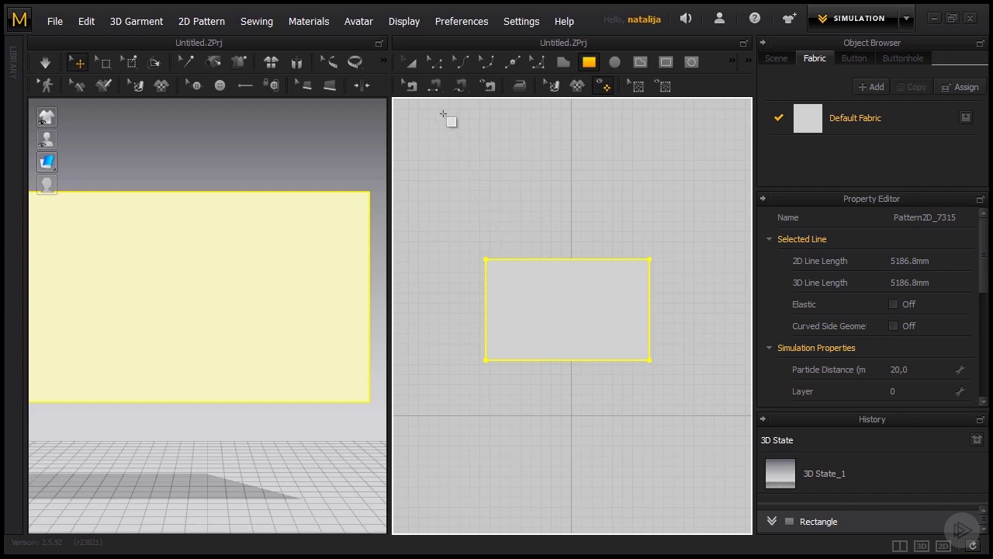
# - Split the rectangle's top edge uniformly into 9 segments
pyautogui.click(434, 70)
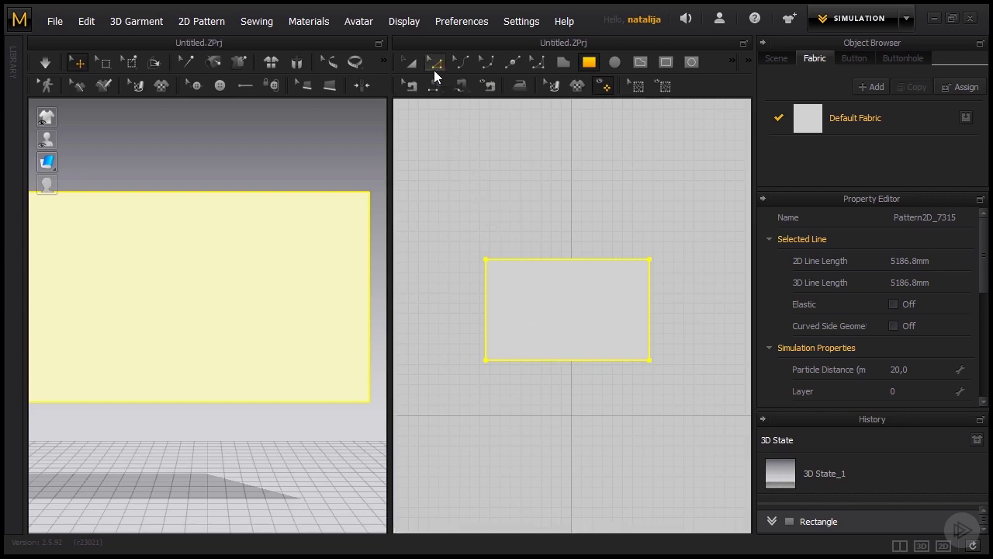
pyautogui.click(530, 222)
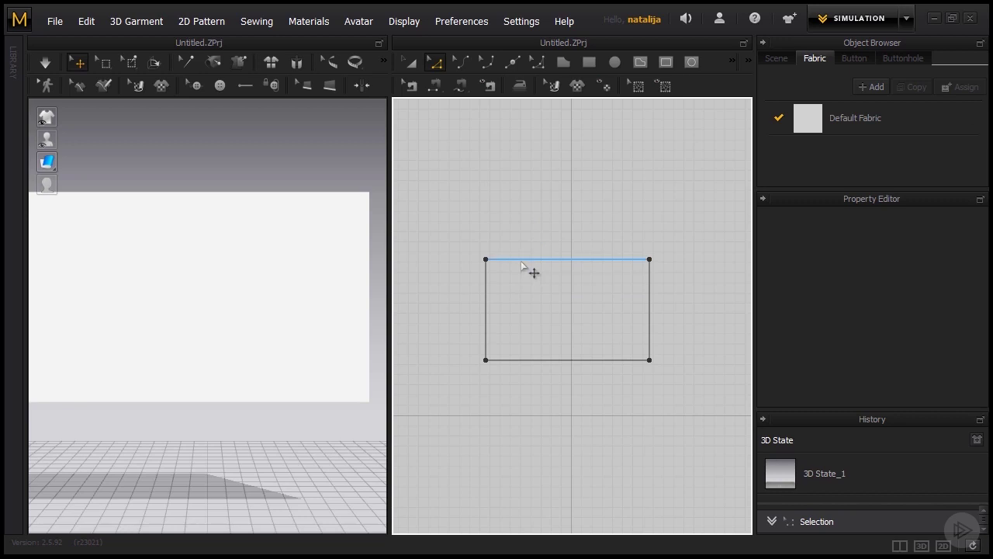
pyautogui.click(521, 261)
pyautogui.rightClick(521, 261)
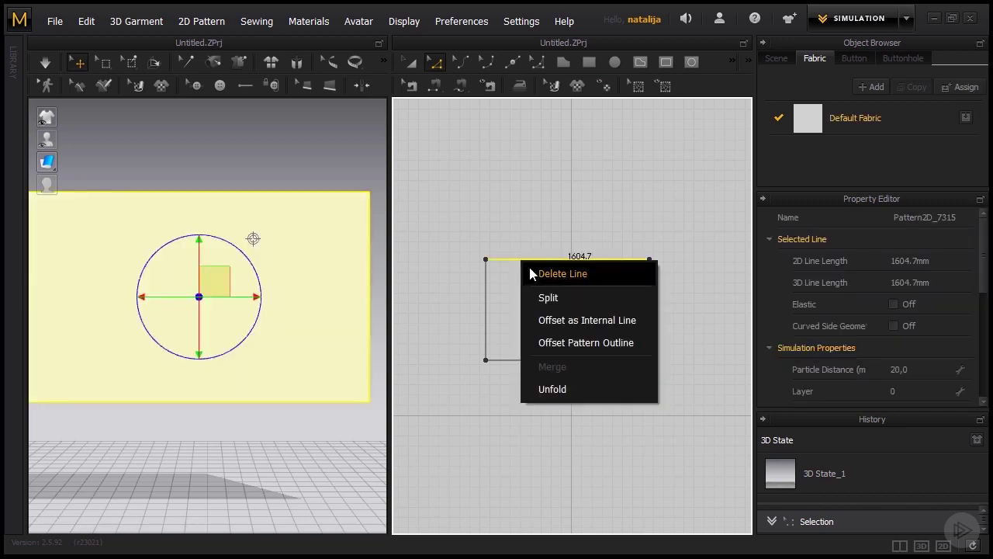
pyautogui.click(540, 295)
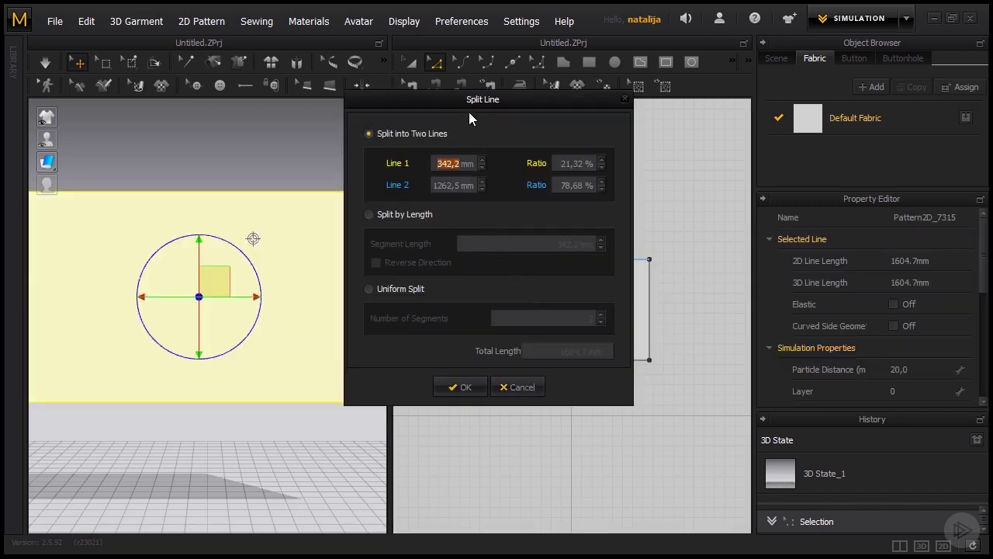
pyautogui.moveTo(469, 103); pyautogui.dragTo(292, 116)
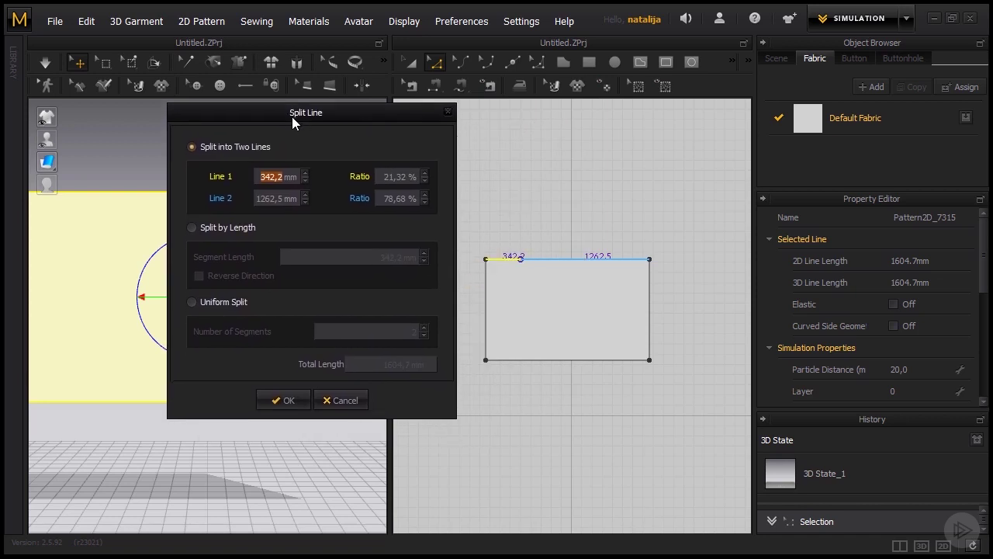
pyautogui.click(192, 303)
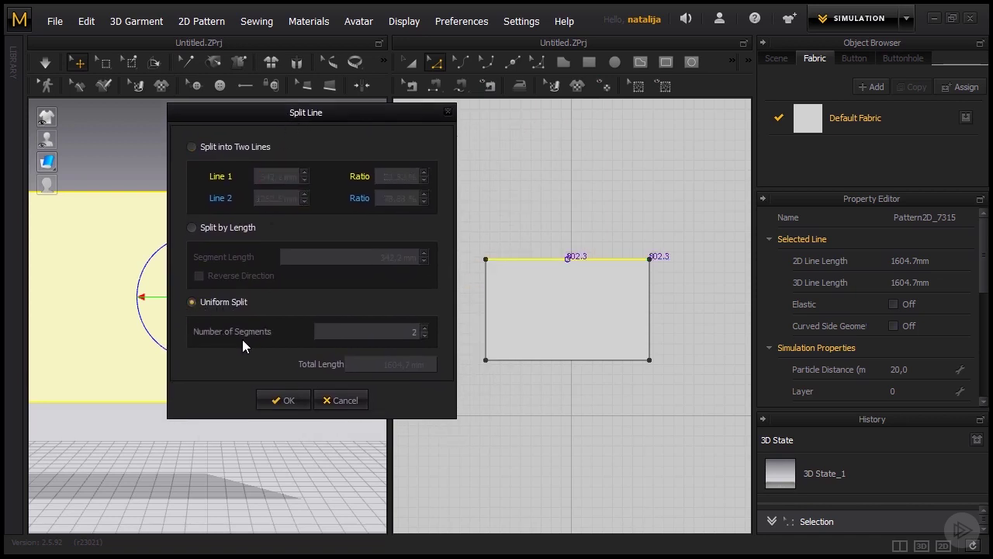
pyautogui.doubleClick(409, 334)
pyautogui.write('9')
pyautogui.click(286, 397)
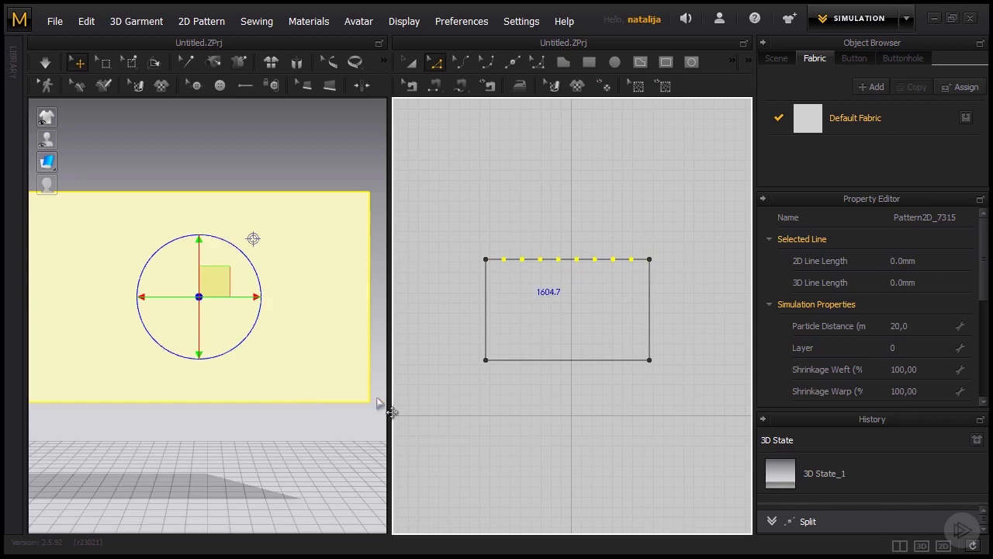
# - Split the rectangle's bottom edge uniformly into 9 segments to match the opposite edge
pyautogui.click(520, 362)
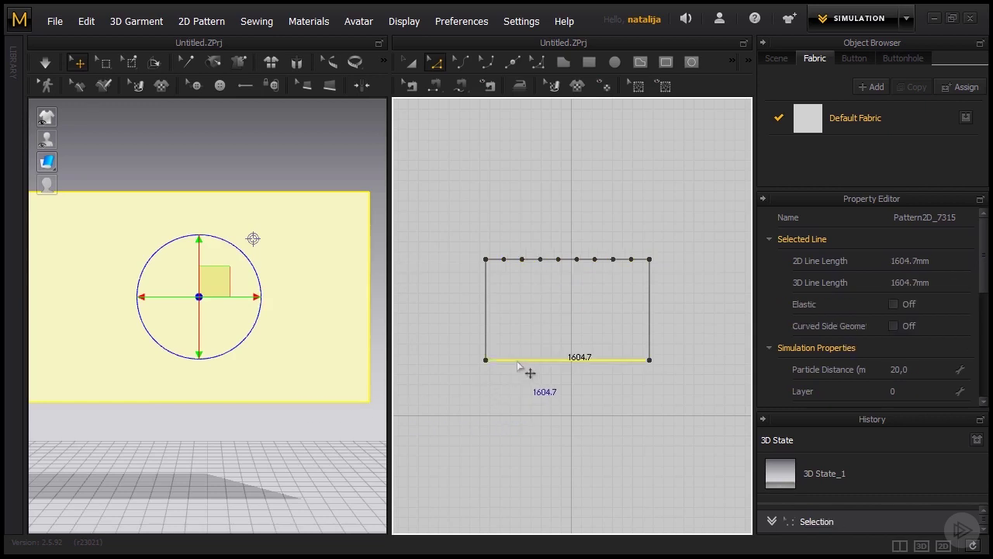
pyautogui.rightClick(518, 364)
pyautogui.click(530, 398)
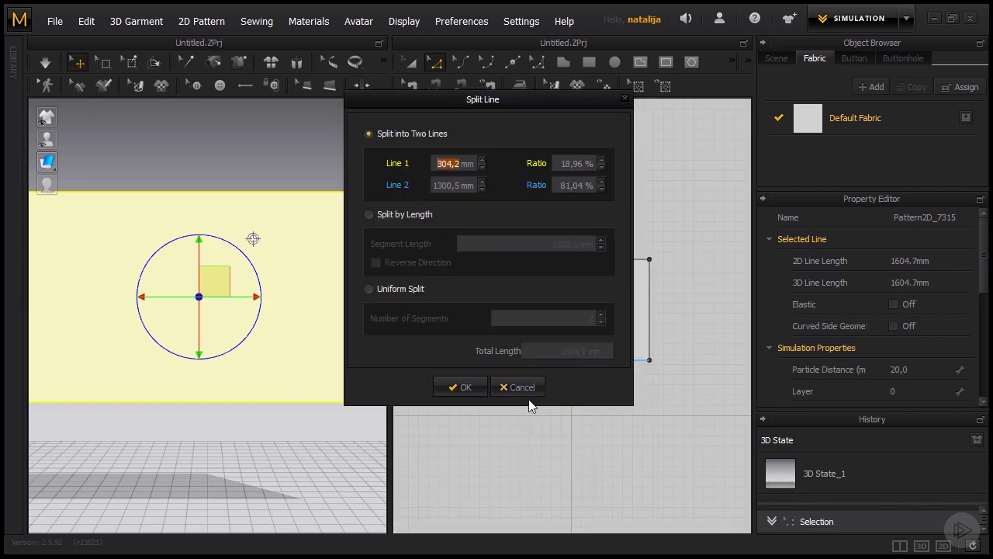
pyautogui.click(404, 286)
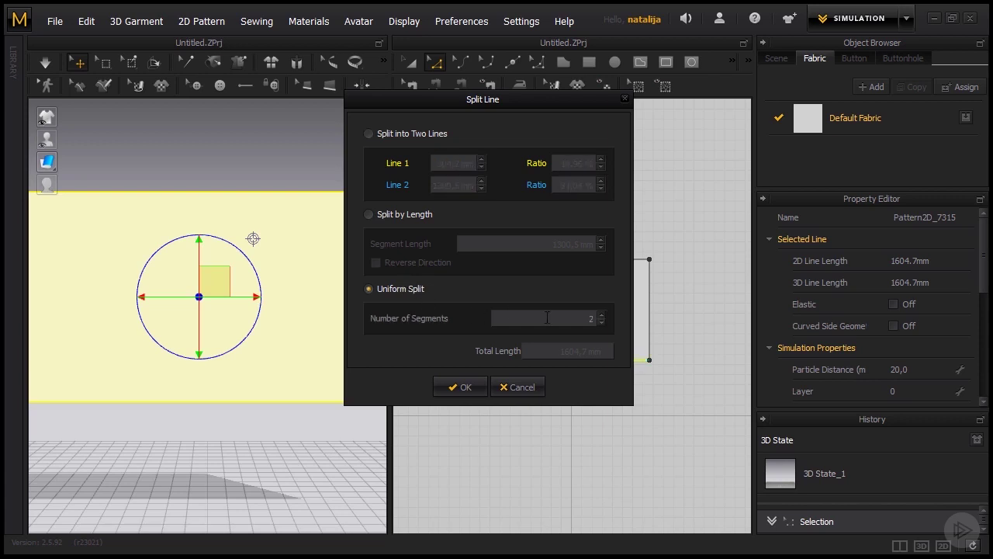
pyautogui.doubleClick(585, 320)
pyautogui.write('9')
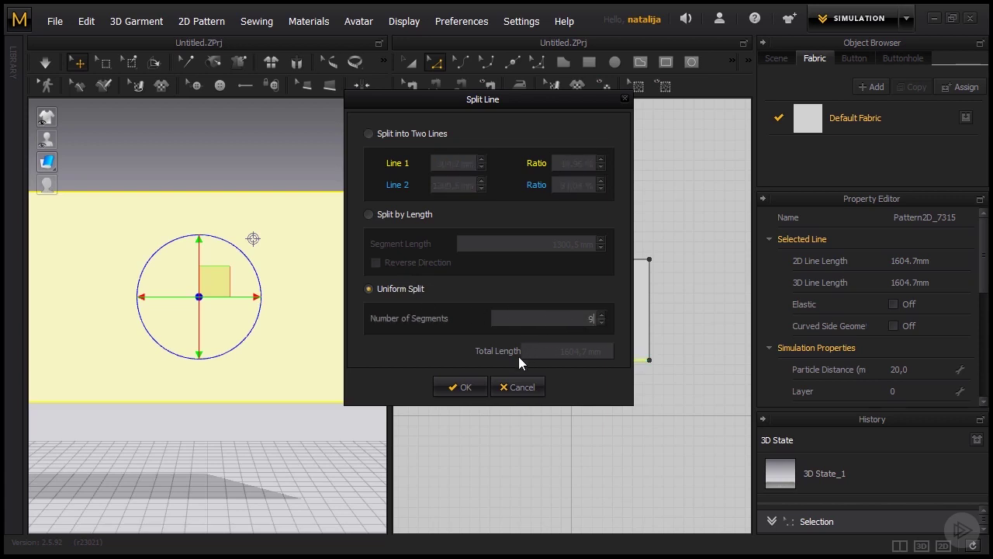
pyautogui.click(459, 387)
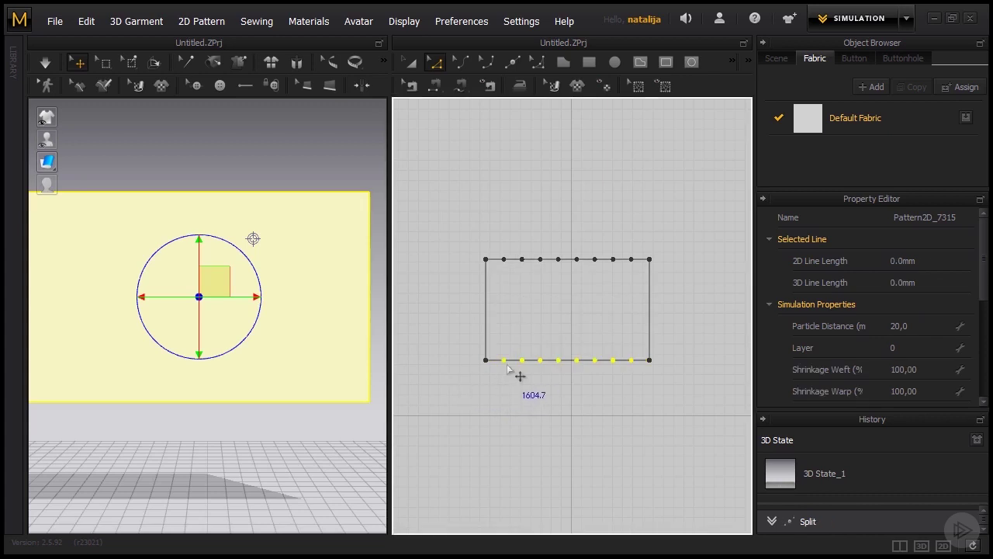
# - Start offsetting the rectangle's left edge as an internal line, with the distance set to 170 mm
pyautogui.click(488, 306)
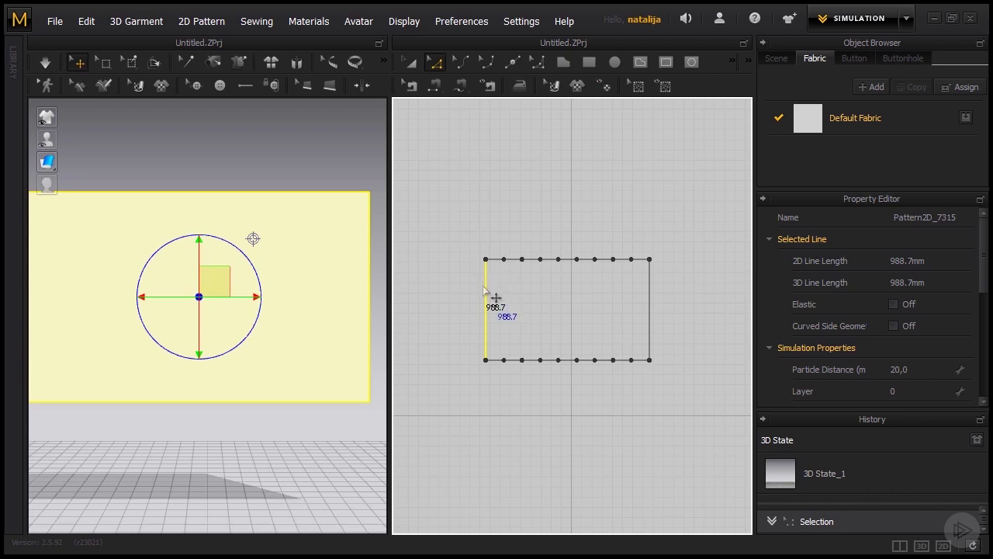
pyautogui.rightClick(483, 300)
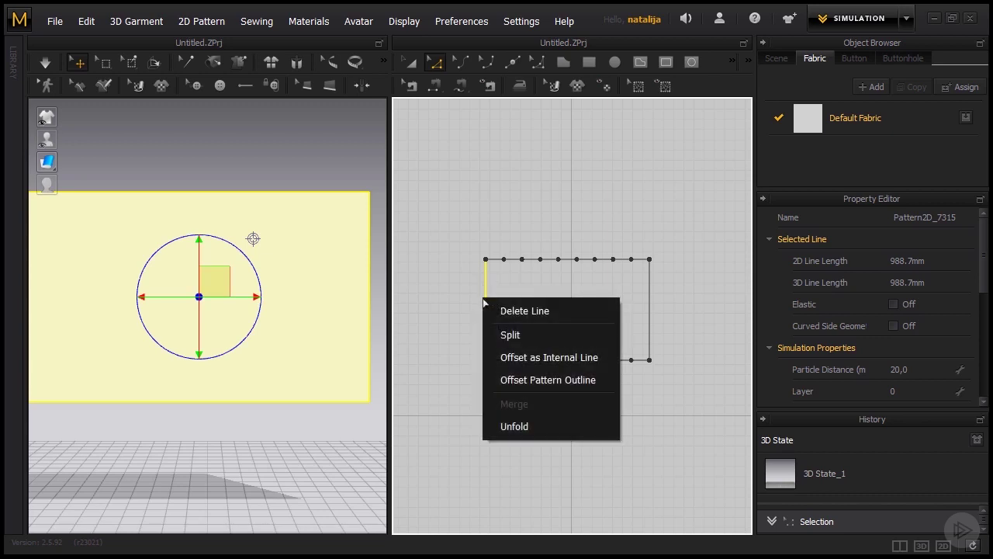
pyautogui.click(518, 360)
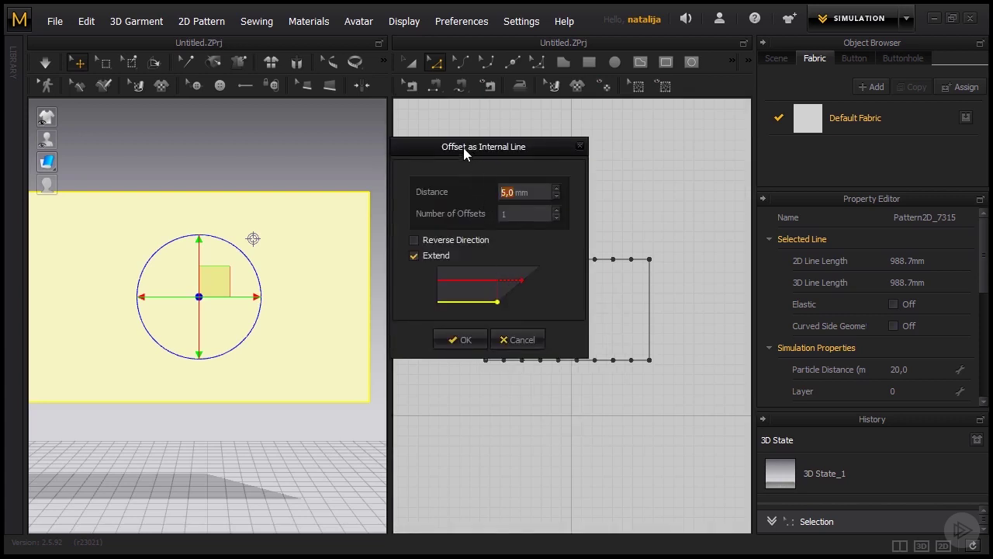
pyautogui.moveTo(464, 147); pyautogui.dragTo(302, 199)
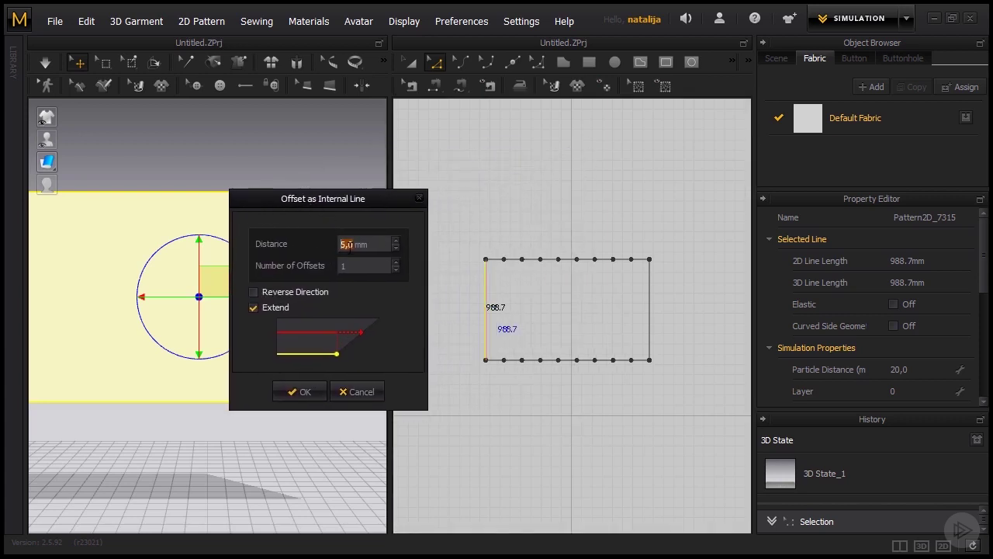
pyautogui.write('100')
pyautogui.moveTo(340, 244); pyautogui.dragTo(377, 243)
pyautogui.write('150')
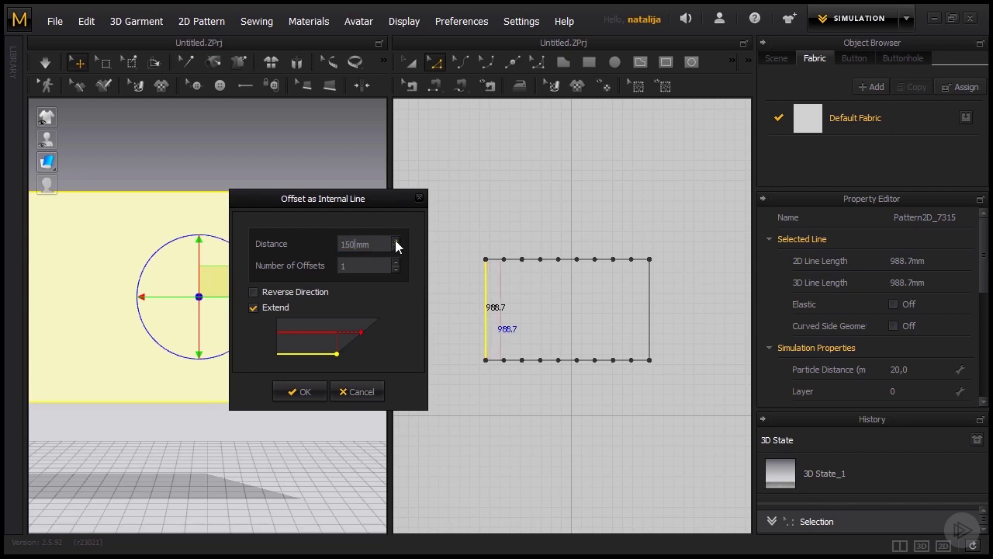
pyautogui.click(395, 242)
pyautogui.click(396, 241)
pyautogui.click(396, 242)
pyautogui.click(396, 241)
pyautogui.scroll(12, 400, 238)
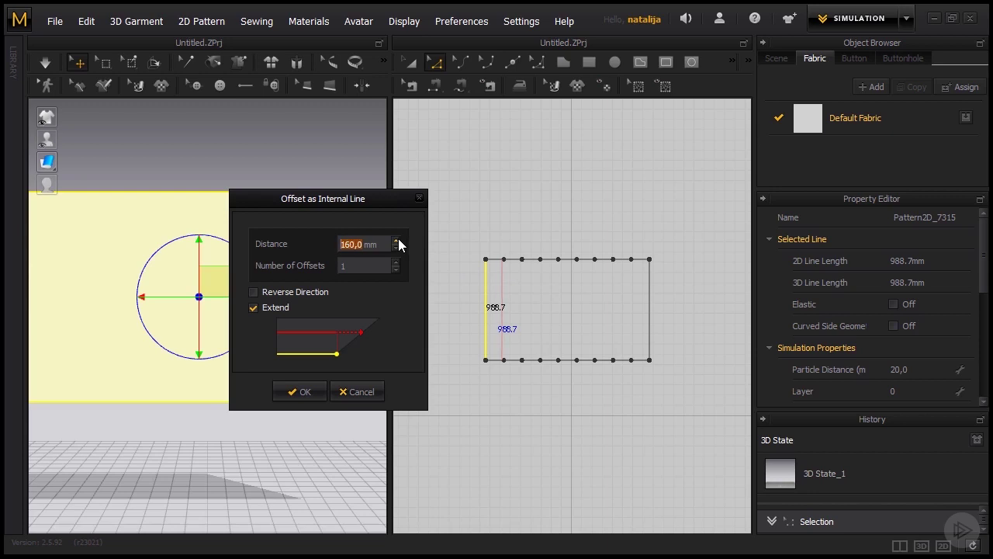
pyautogui.scroll(4, 398, 238)
# - Set the number of offsets to 8 and the distance to 177 mm, and create the internal lines
pyautogui.scroll(4, 396, 262)
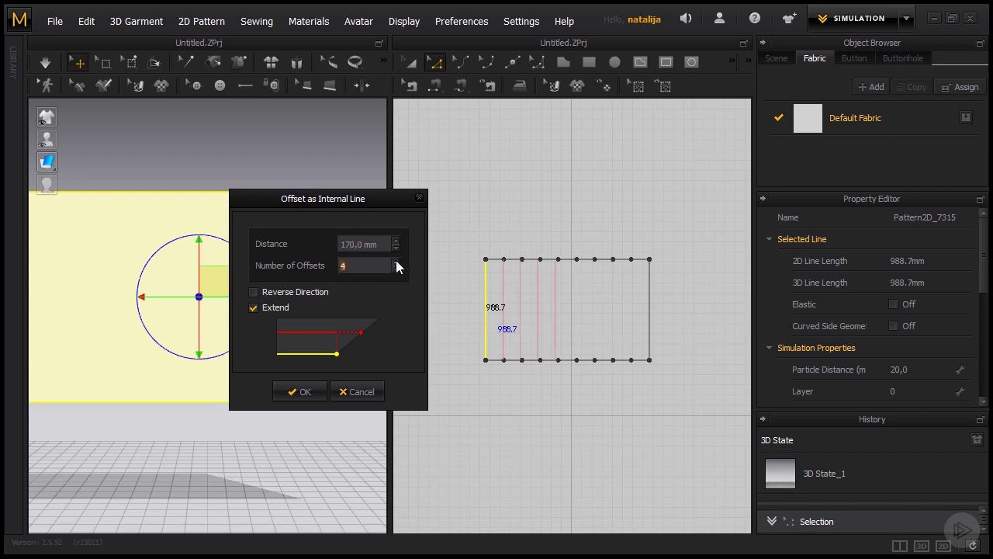
pyautogui.scroll(3, 395, 261)
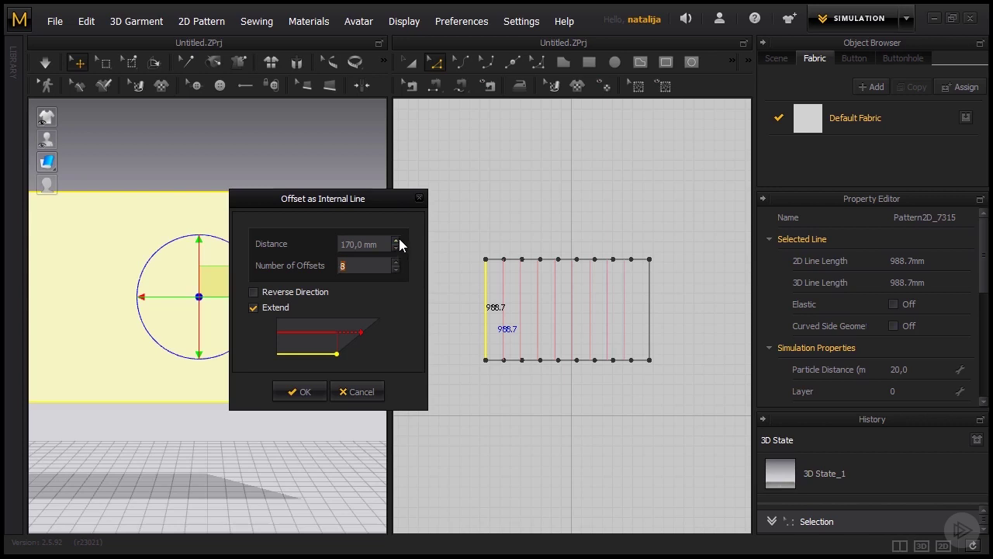
pyautogui.scroll(3, 397, 244)
pyautogui.scroll(3, 399, 244)
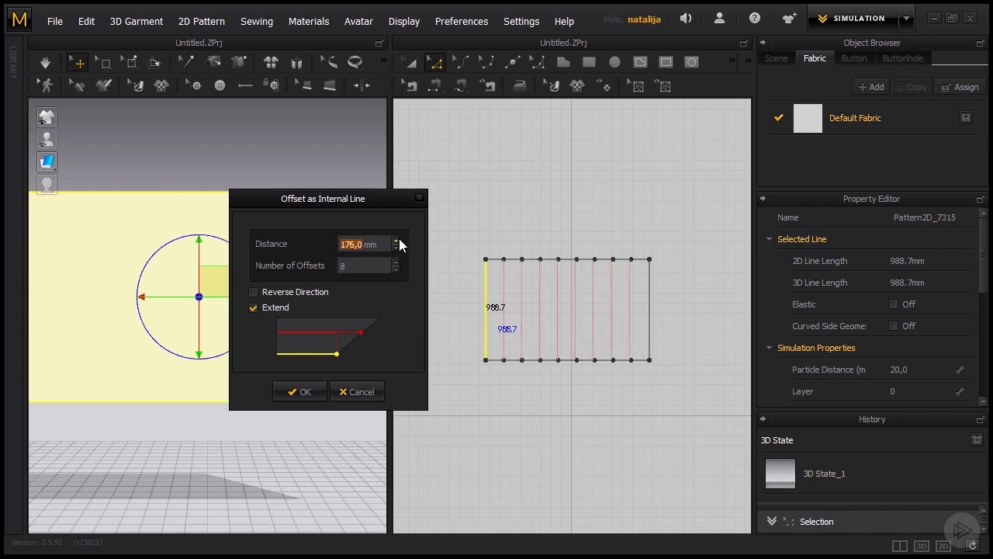
pyautogui.scroll(1, 400, 245)
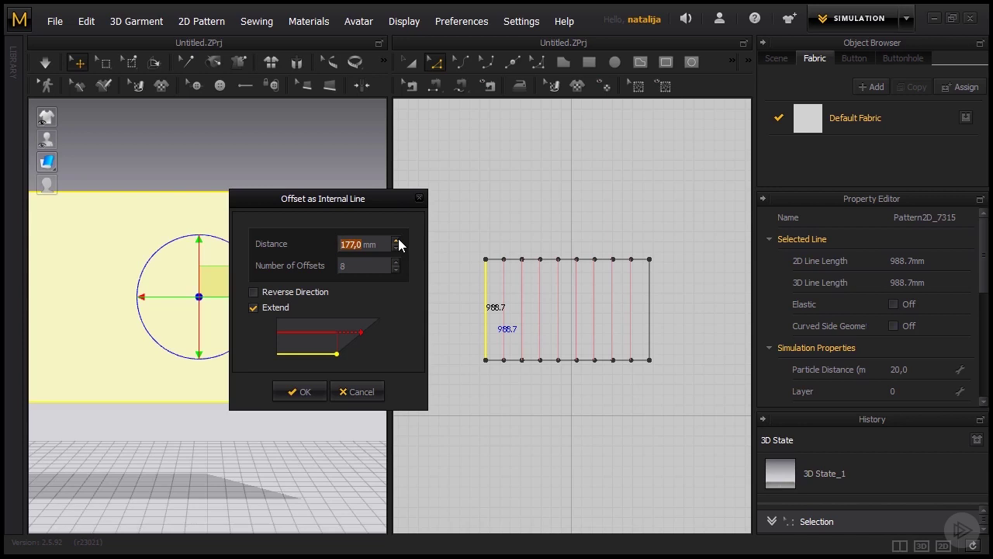
pyautogui.click(310, 389)
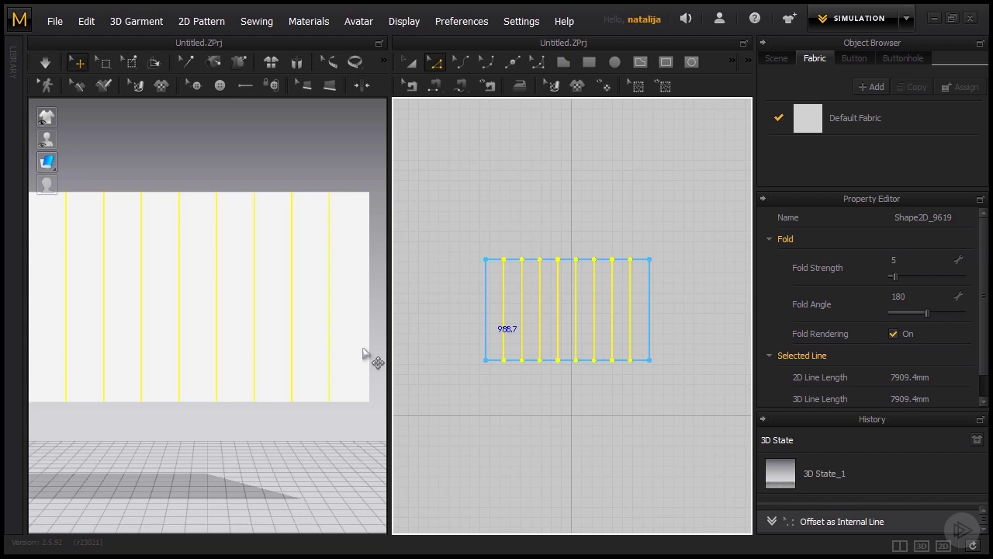
# - Run Pleats Fold across all internal lines from the left edge to the right edge, previewing the pleat types and applying Knife Pleats
pyautogui.scroll(-1, 335, 340)
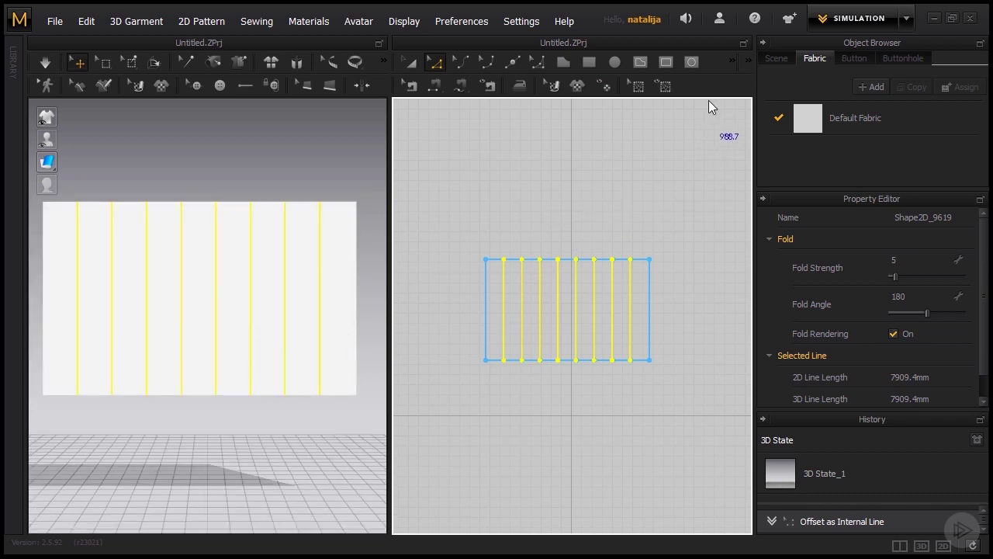
pyautogui.click(734, 61)
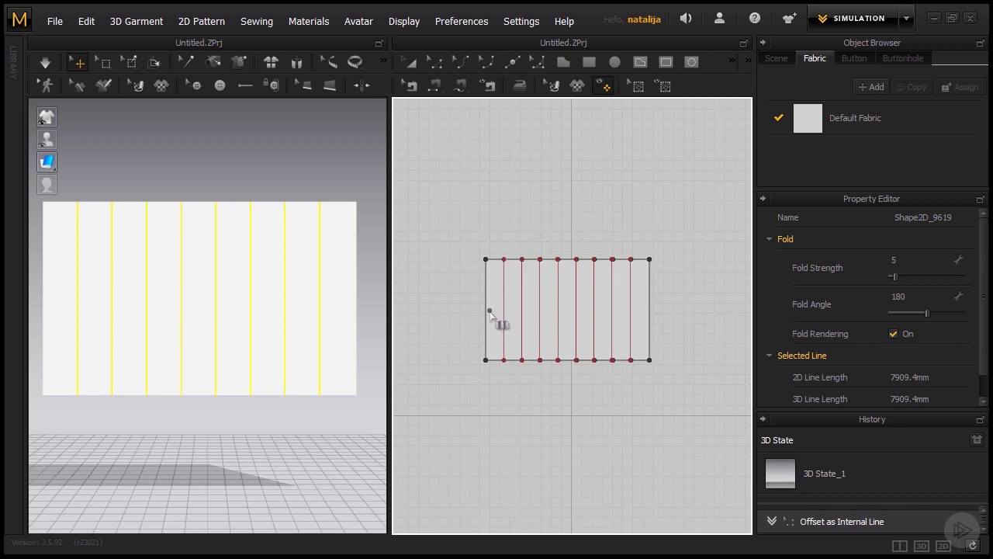
pyautogui.moveTo(490, 311); pyautogui.dragTo(645, 310)
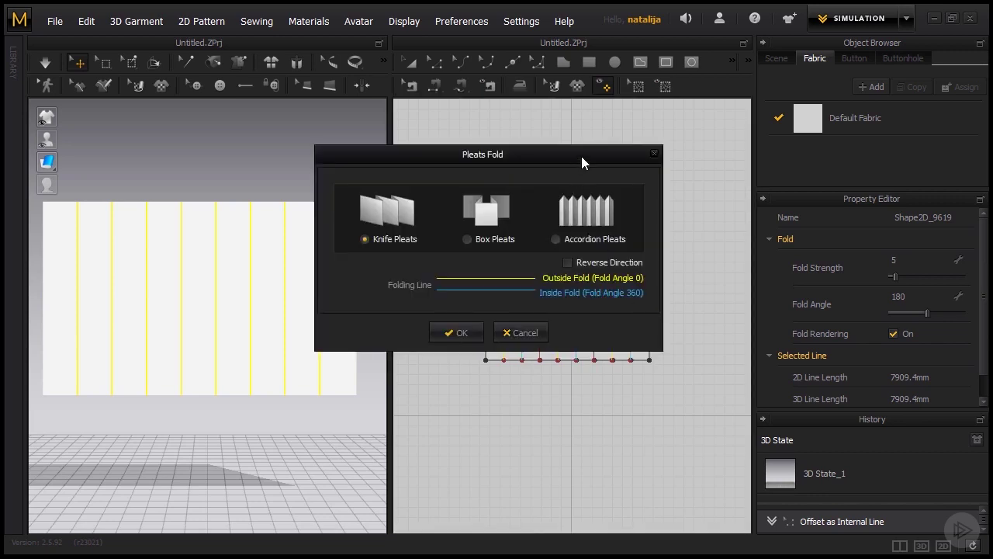
pyautogui.moveTo(581, 156); pyautogui.dragTo(583, 46)
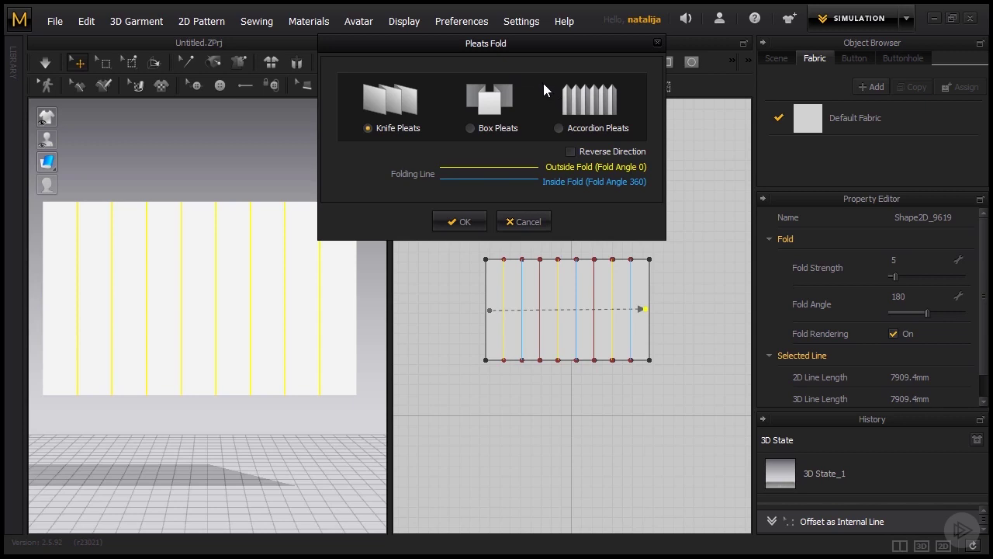
pyautogui.click(471, 128)
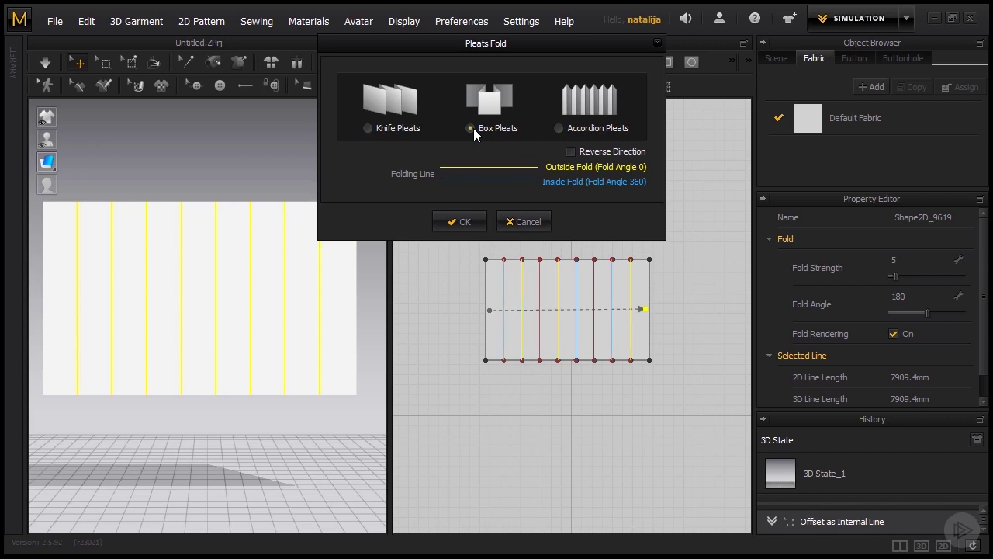
pyautogui.click(559, 128)
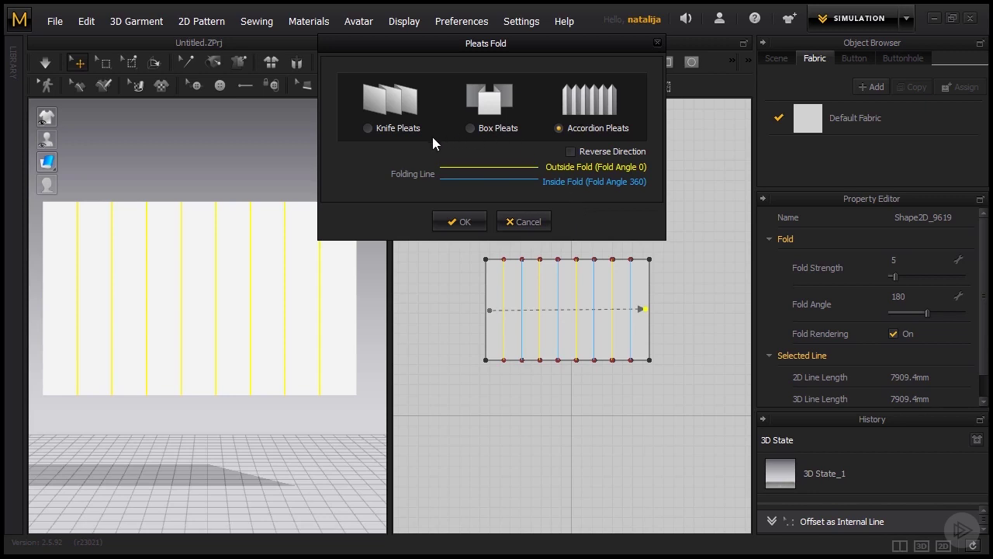
pyautogui.click(368, 128)
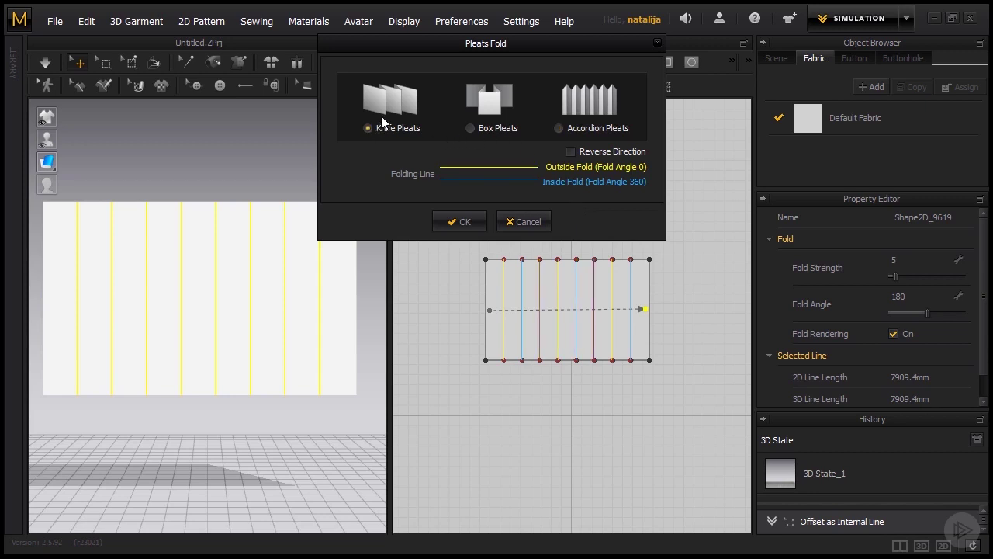
pyautogui.click(458, 222)
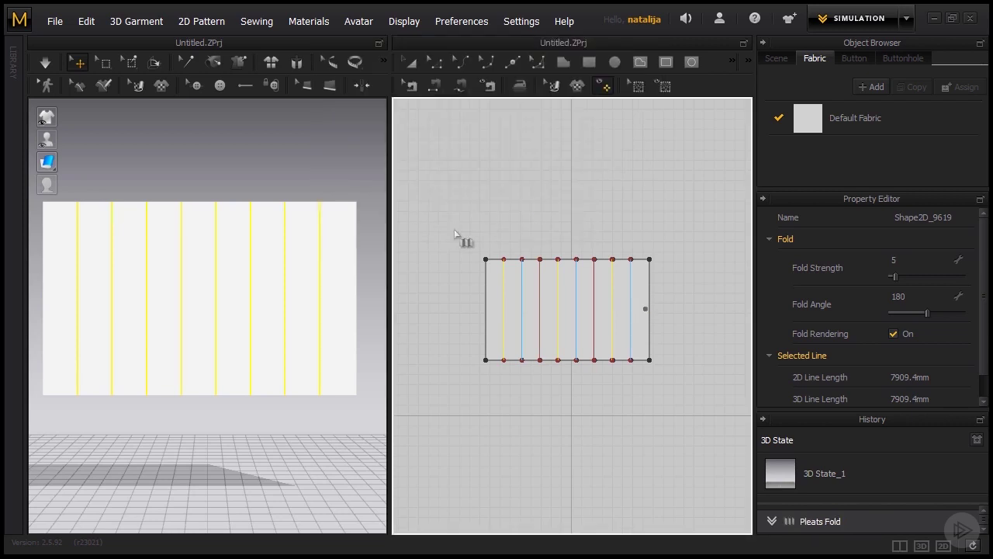
# - Set the gravity in the scene's Simulation Property to 0
pyautogui.click(783, 66)
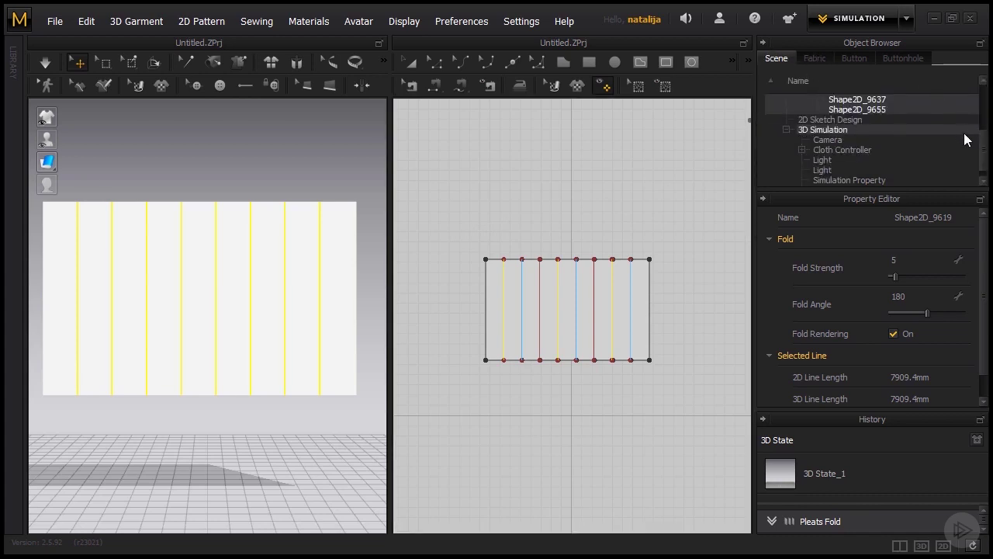
pyautogui.scroll(-1, 967, 144)
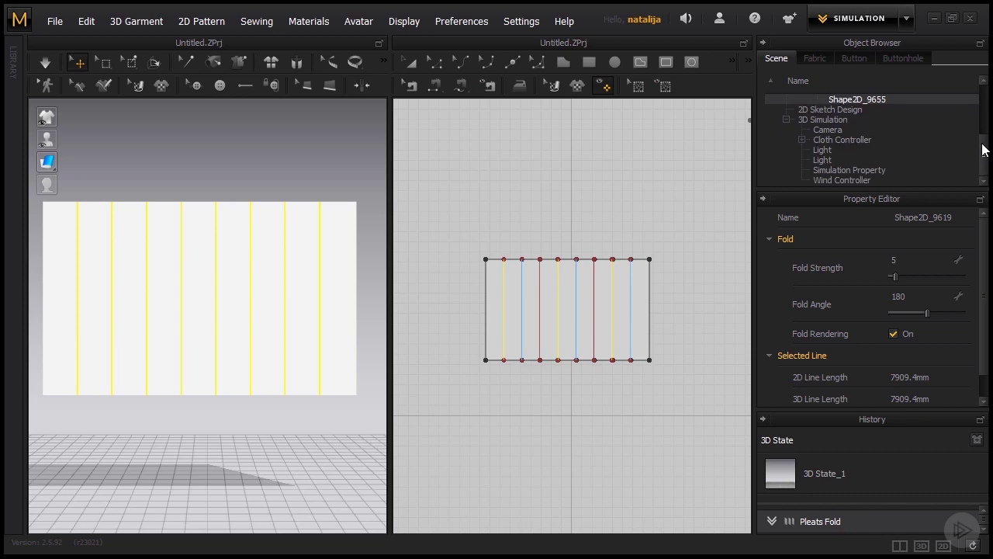
pyautogui.click(907, 177)
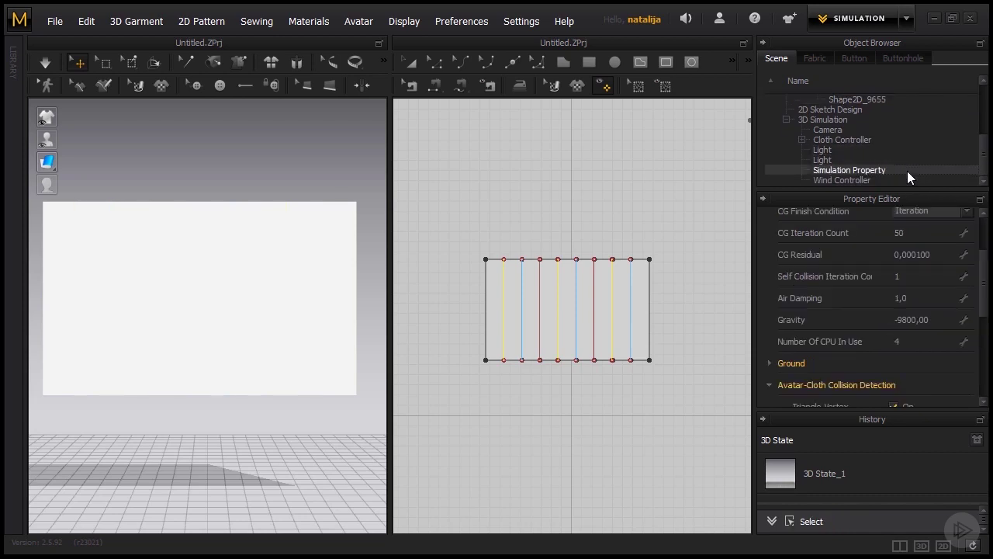
pyautogui.click(933, 319)
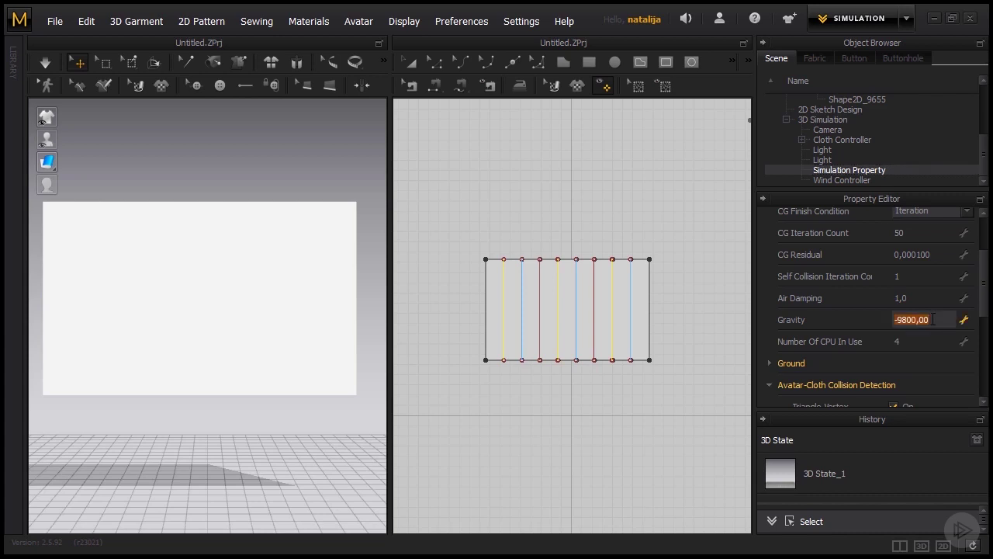
pyautogui.write('0')
pyautogui.press('Return')
pyautogui.scroll(-1, 932, 319)
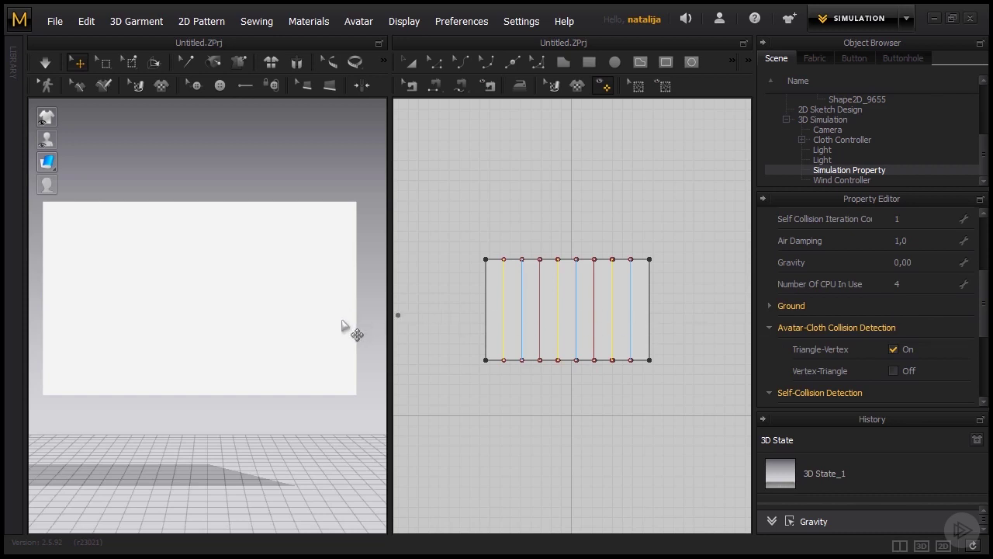
# - Simulate the knife-pleated rectangle and inspect its folds from above and from the front
pyautogui.scroll(-1, 342, 325)
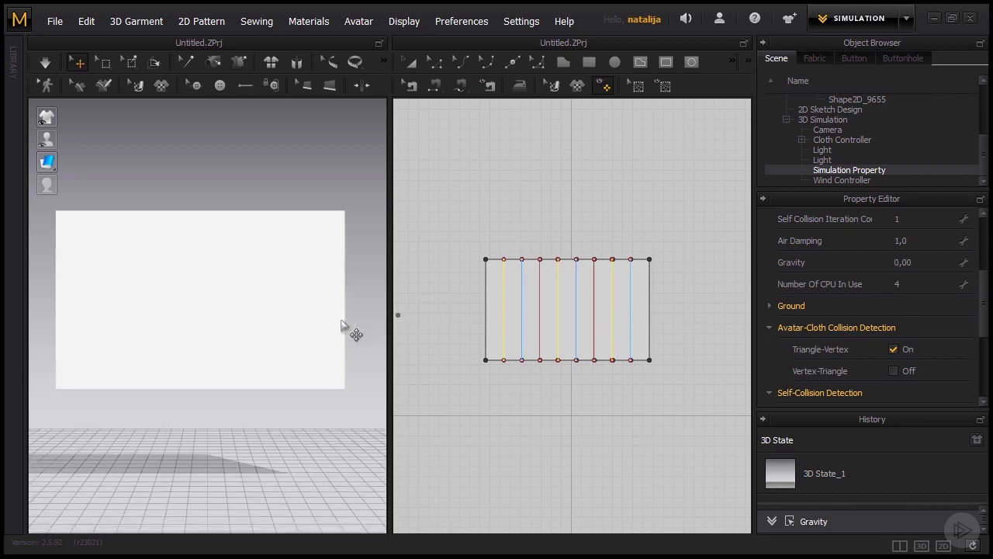
pyautogui.press('space')
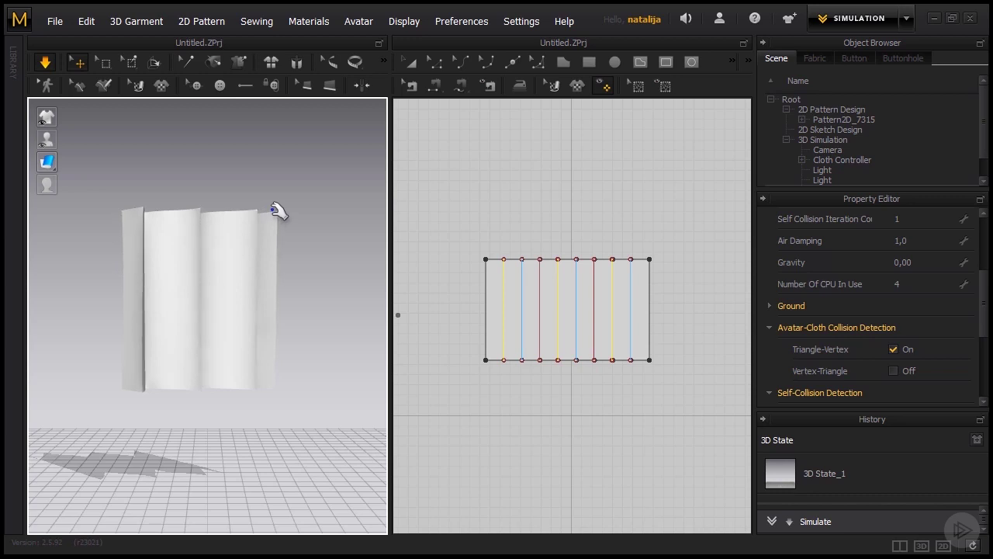
pyautogui.moveTo(276, 212); pyautogui.dragTo(266, 235, button='right')
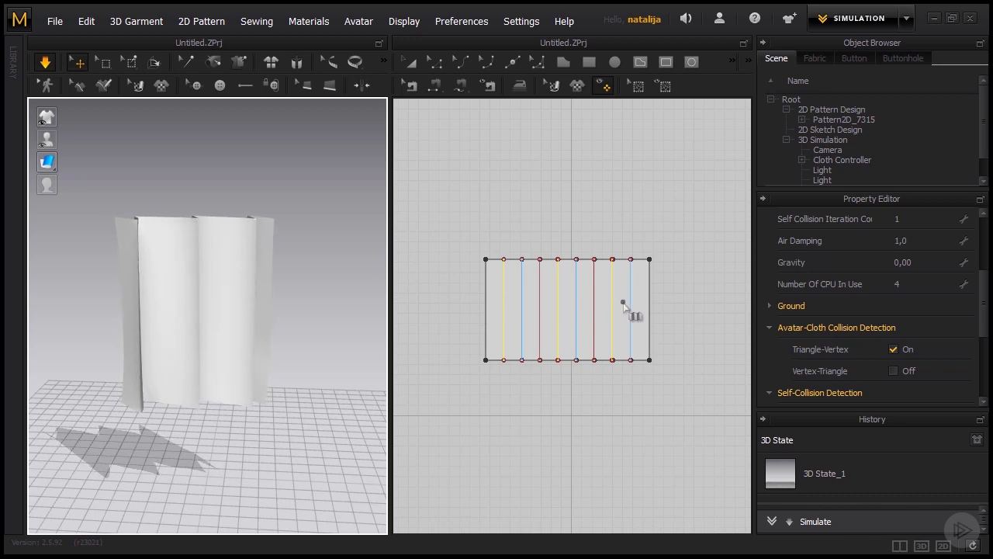
pyautogui.moveTo(266, 324)
pyautogui.mouseDown(button='right')
pyautogui.moveTo(129, 381)
pyautogui.moveTo(195, 366)
pyautogui.moveTo(274, 313)
pyautogui.mouseUp(button='right')
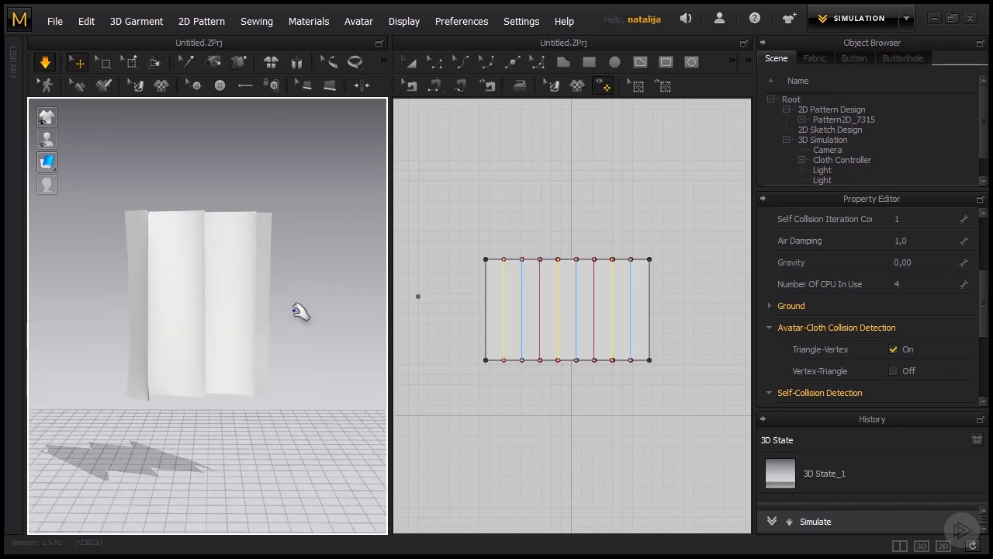
# - Run Pleats Fold across all internal lines from the left edge to the right edge, applying Box Pleats, and inspect the simulated folds
pyautogui.click(496, 310)
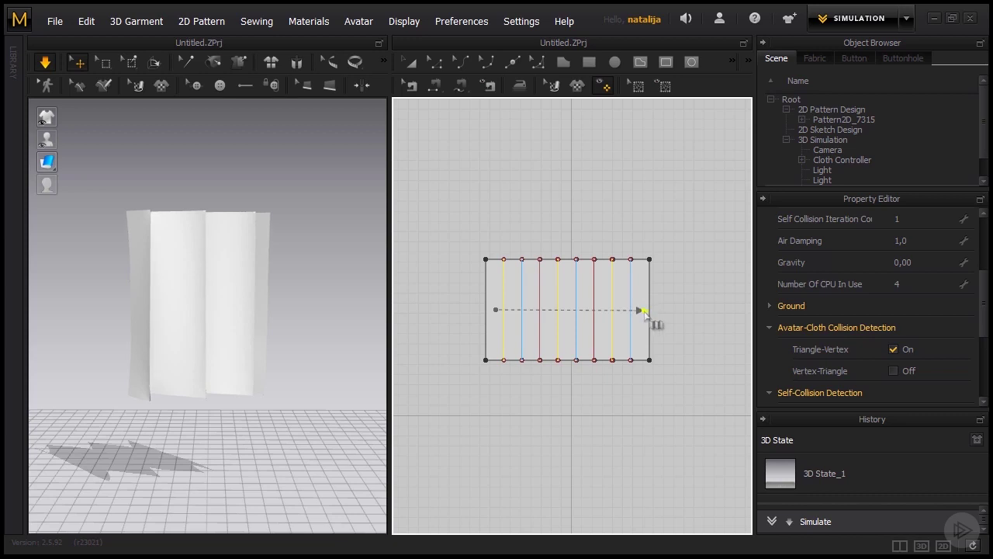
pyautogui.click(644, 310)
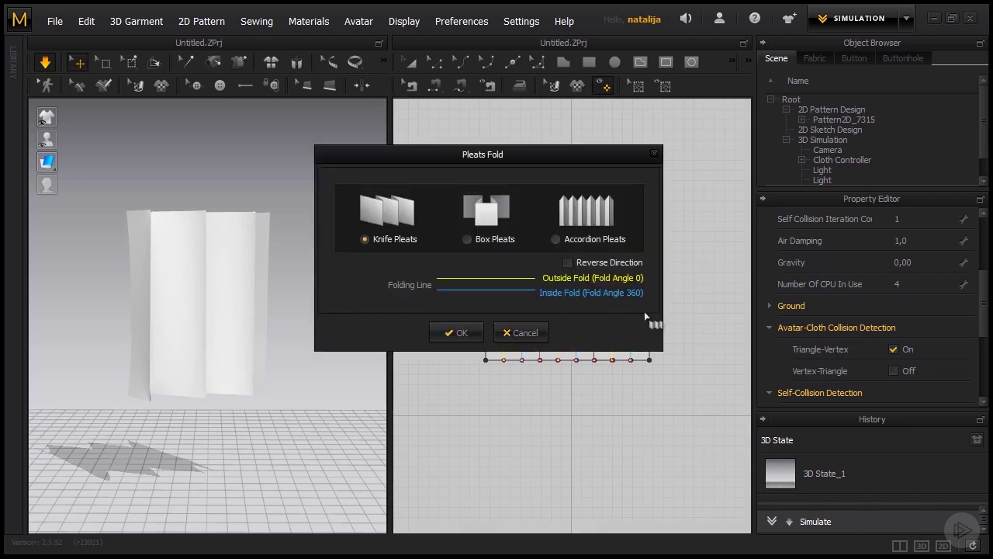
pyautogui.click(468, 239)
pyautogui.click(458, 333)
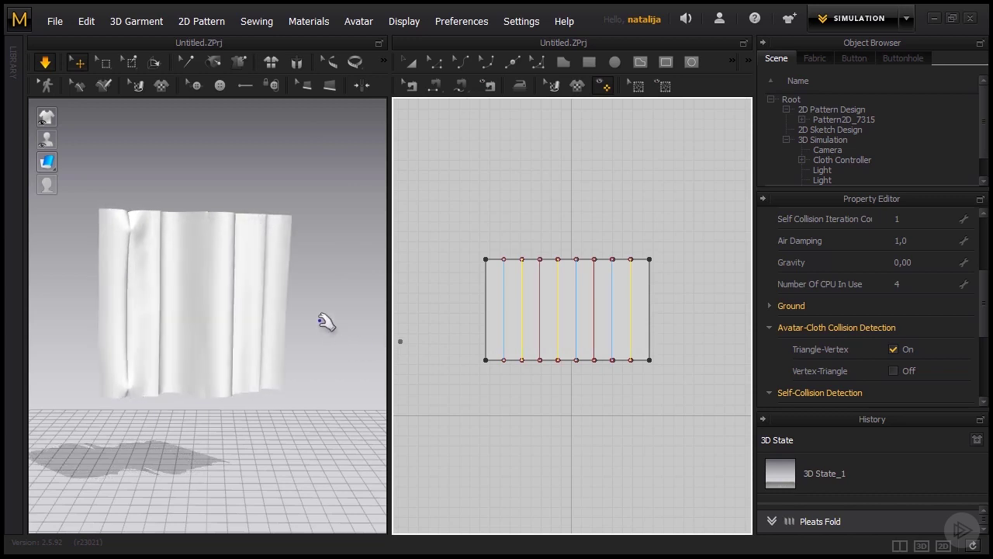
pyautogui.moveTo(328, 308); pyautogui.dragTo(324, 346, button='right')
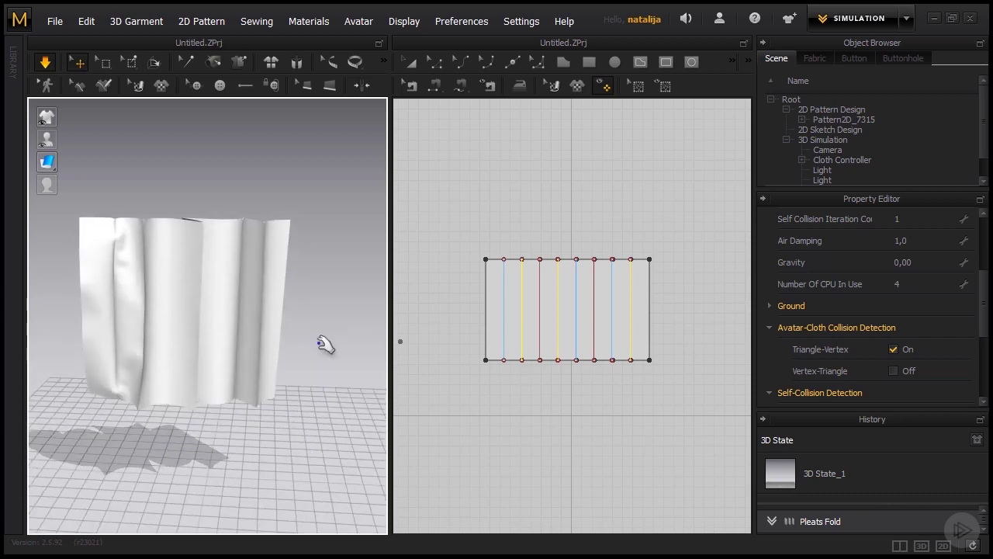
# - Apply Accordion Pleats to all internal lines with Pleats Fold, running from the left edge to the right edge
pyautogui.click(492, 311)
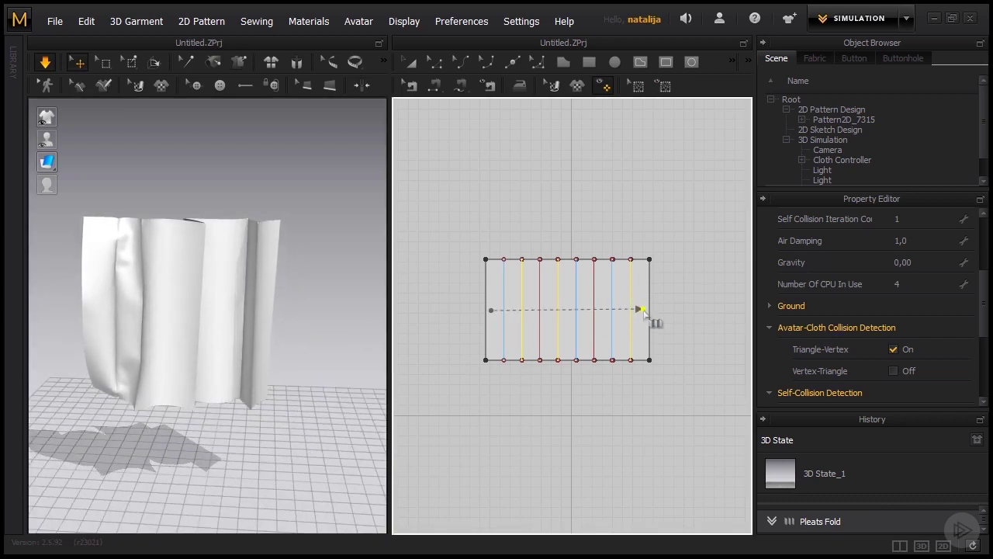
pyautogui.click(643, 310)
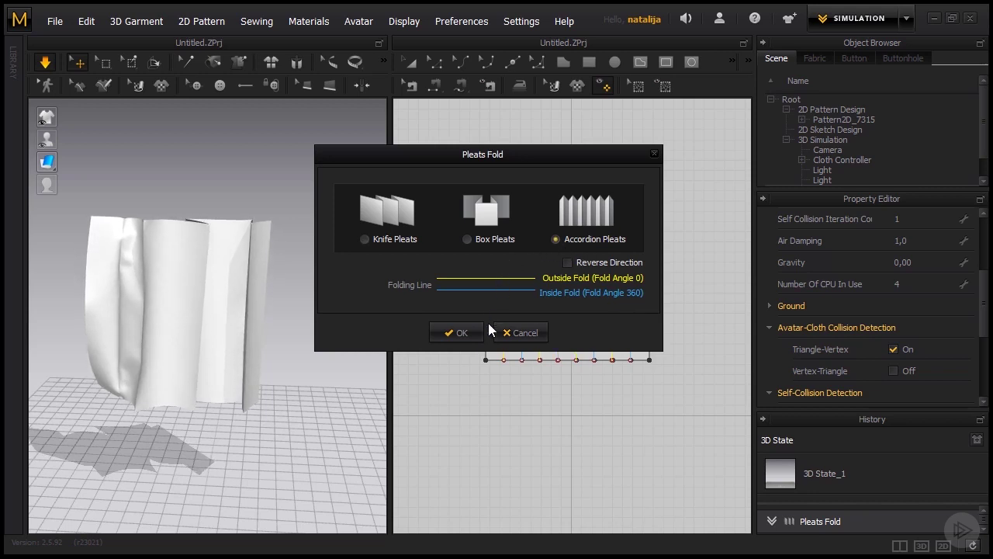
pyautogui.click(459, 333)
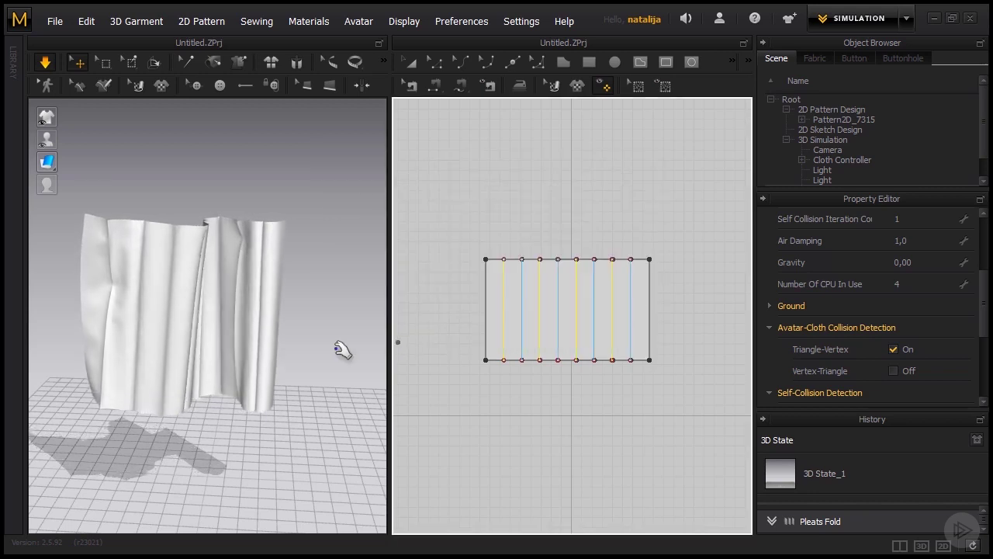
# - Pull the accordion-pleated fabric at several points during simulation to help its folds settle, and deselect it
pyautogui.click(244, 223)
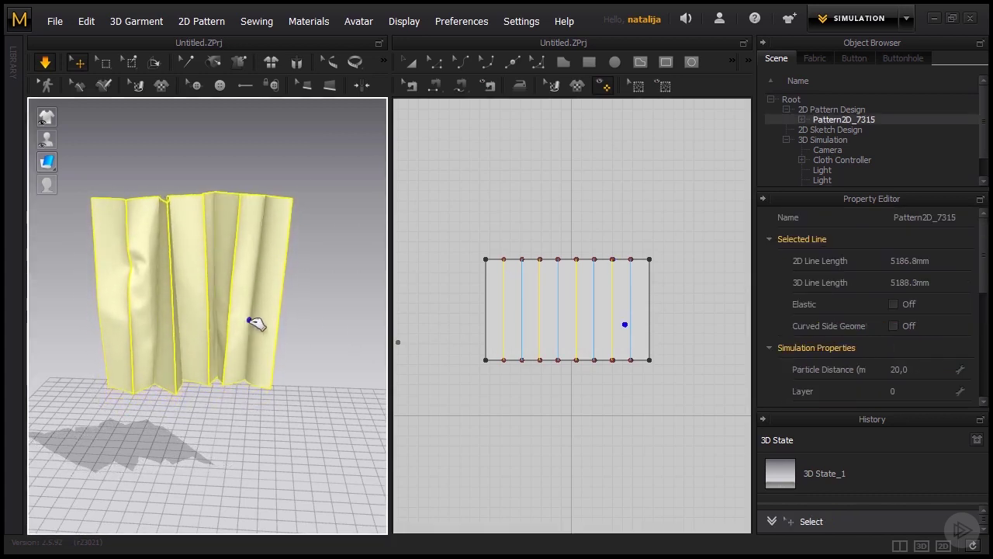
pyautogui.moveTo(276, 326); pyautogui.dragTo(250, 320)
pyautogui.moveTo(251, 320)
pyautogui.mouseDown(button='right')
pyautogui.moveTo(271, 346)
pyautogui.moveTo(252, 320)
pyautogui.mouseUp(button='right')
pyautogui.moveTo(156, 324)
pyautogui.mouseDown()
pyautogui.moveTo(154, 304)
pyautogui.moveTo(148, 315)
pyautogui.mouseUp()
pyautogui.click(305, 288)
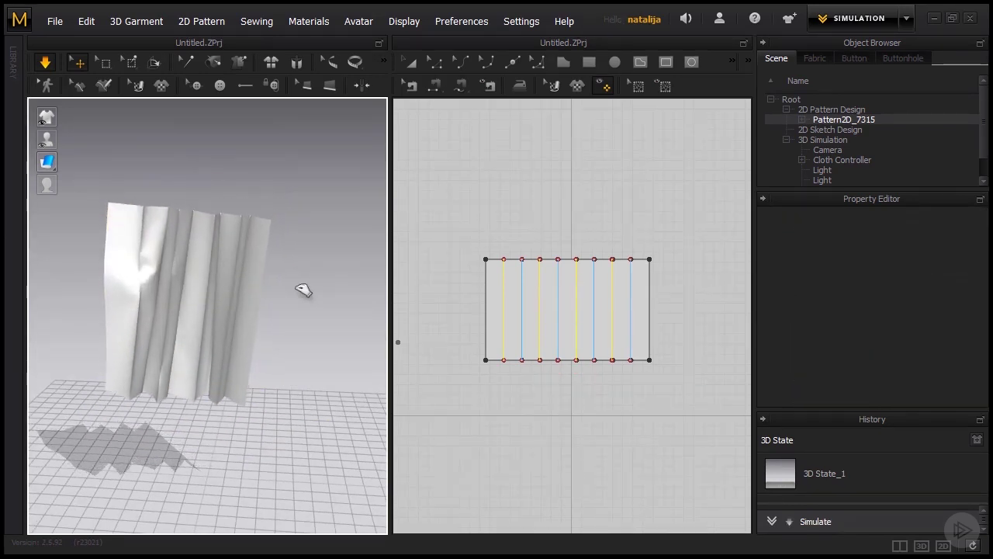